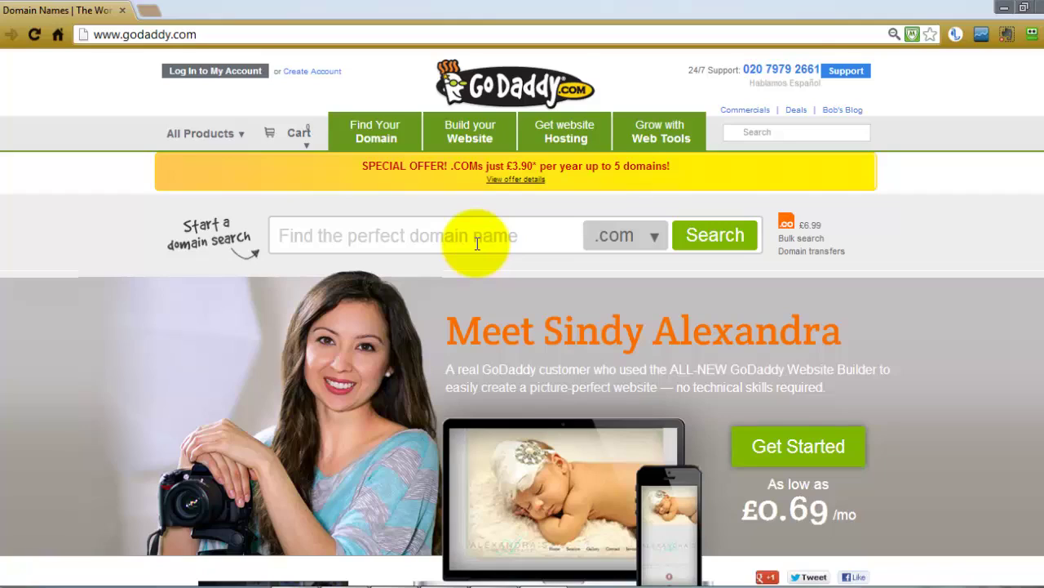
Step: Place the cursor in the empty domain search box on the GoDaddy homepage
left_click(477, 244)
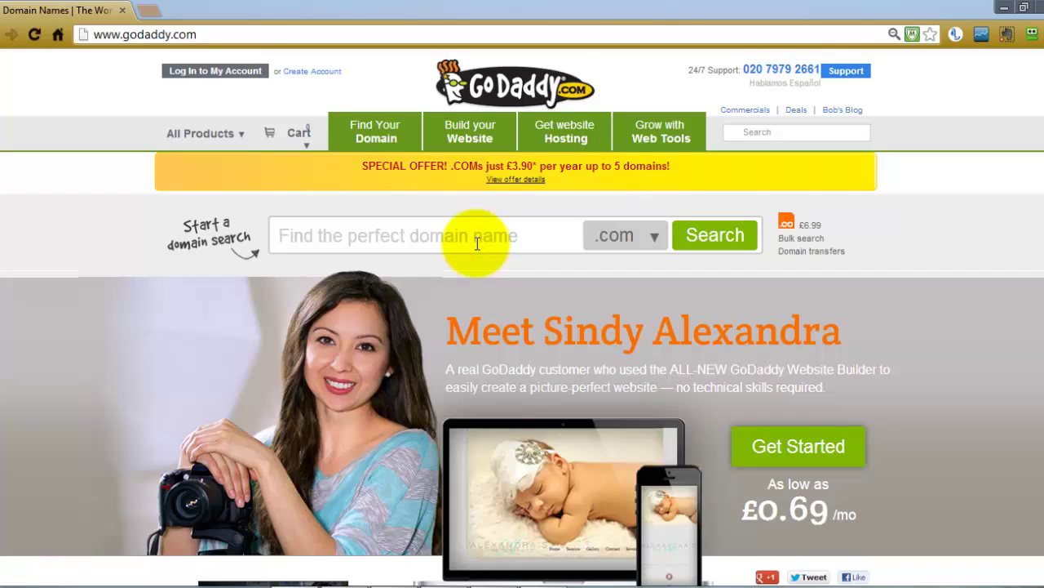
Step: Search for cutabove with the .com extension selected
type("cutabove")
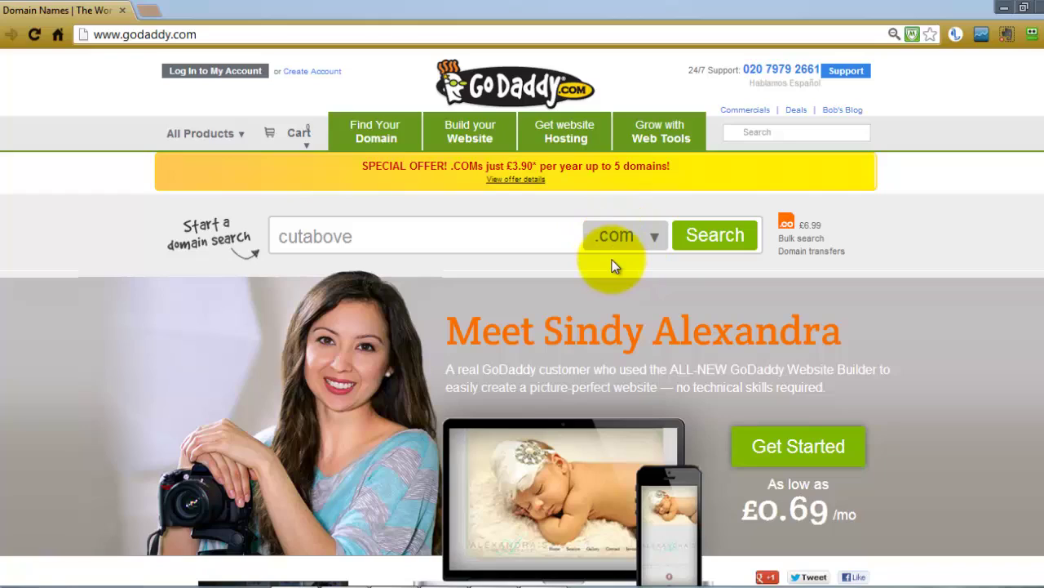
left_click(656, 241)
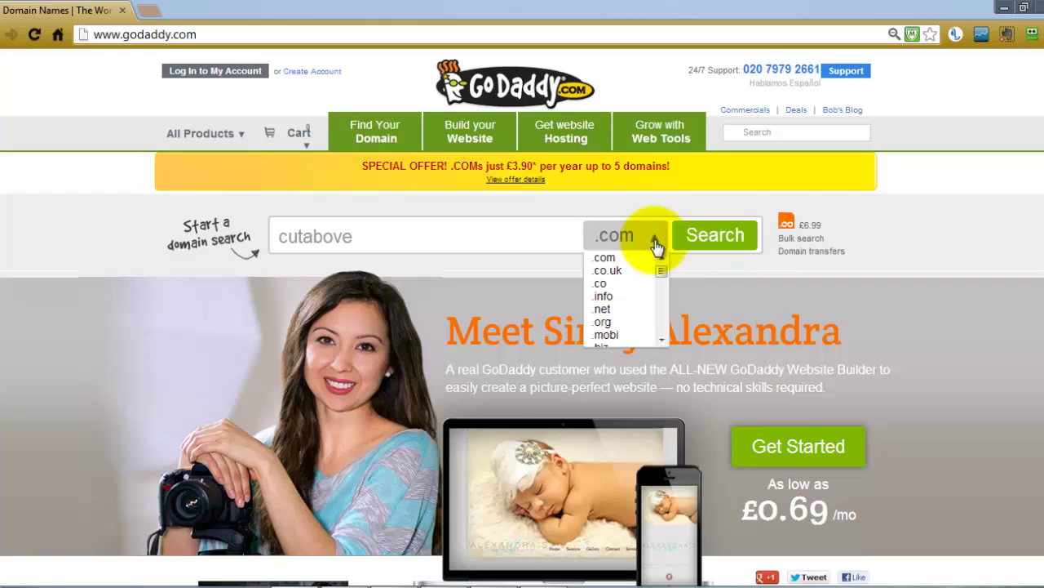
mouse_move(661, 270)
left_mouse_down()
mouse_move(666, 299)
mouse_move(663, 271)
left_mouse_up()
left_click(656, 238)
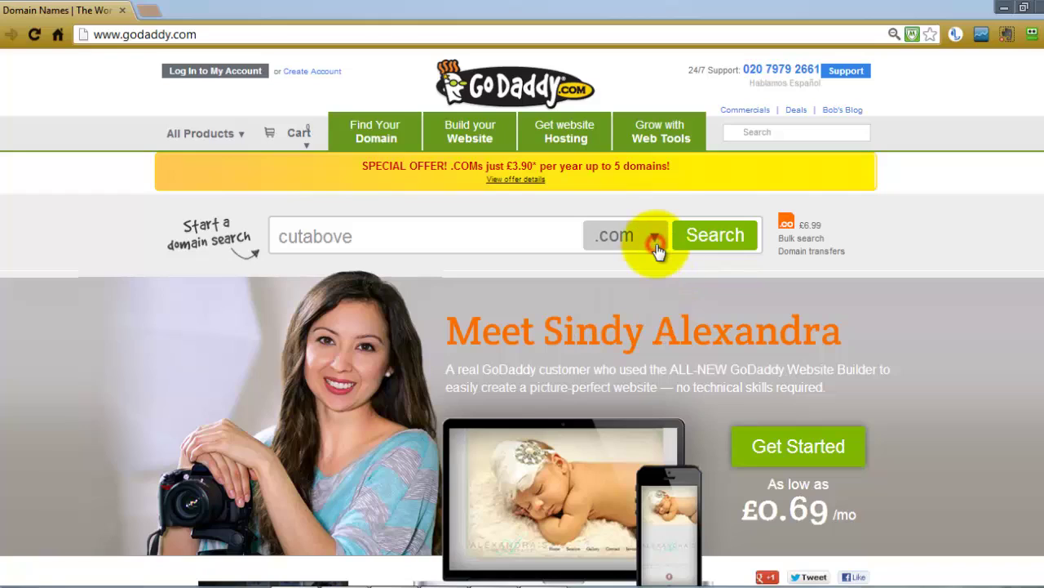
left_click(715, 236)
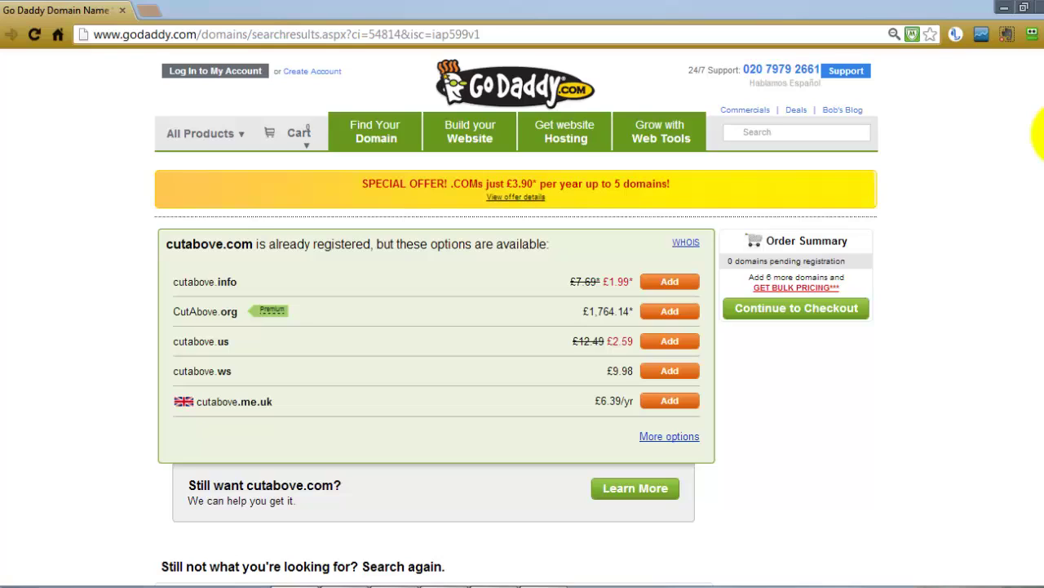
Step: Scroll down to the Recommended domains list showing cutabove.co, .net, .me and others at £13.01
scroll(1040, 134, "down", 3)
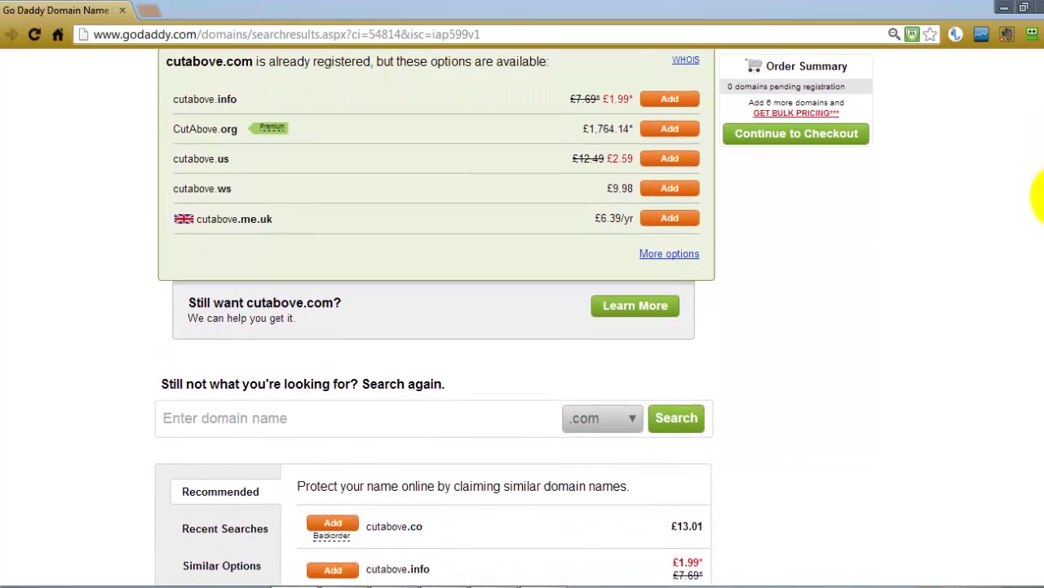
left_click_drag(1041, 200, 1042, 315)
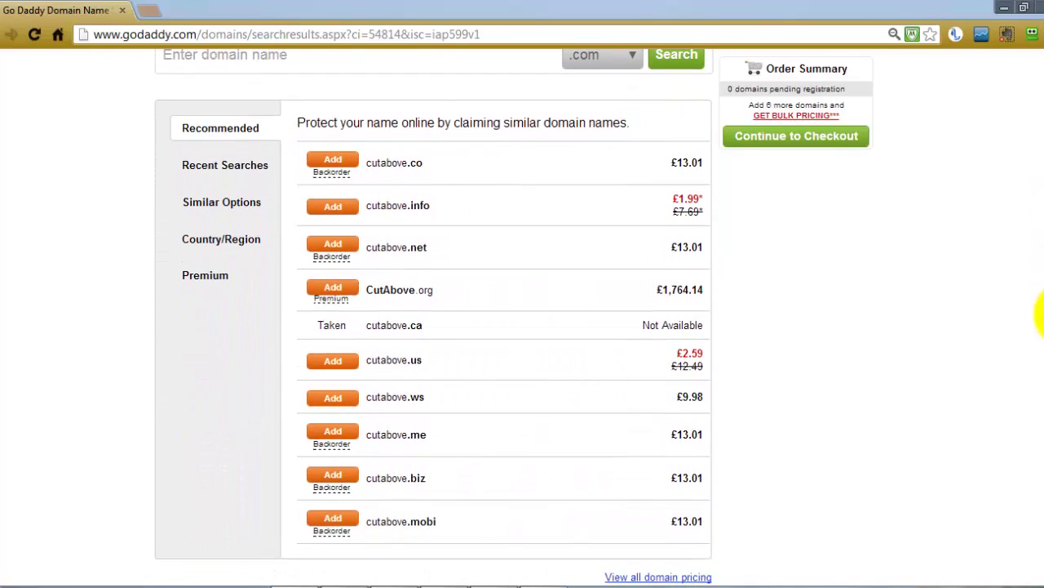
Step: Switch to Similar Options to list chopabove.com, cutbeyond.com and cut-over.com at £6.99
left_click(212, 209)
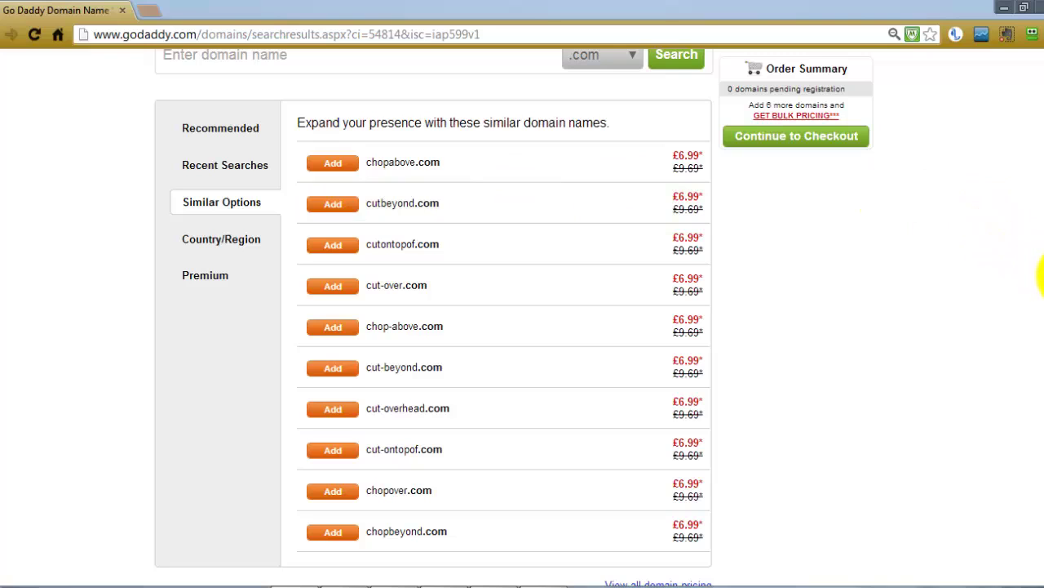
scroll(1041, 276, "up", 4)
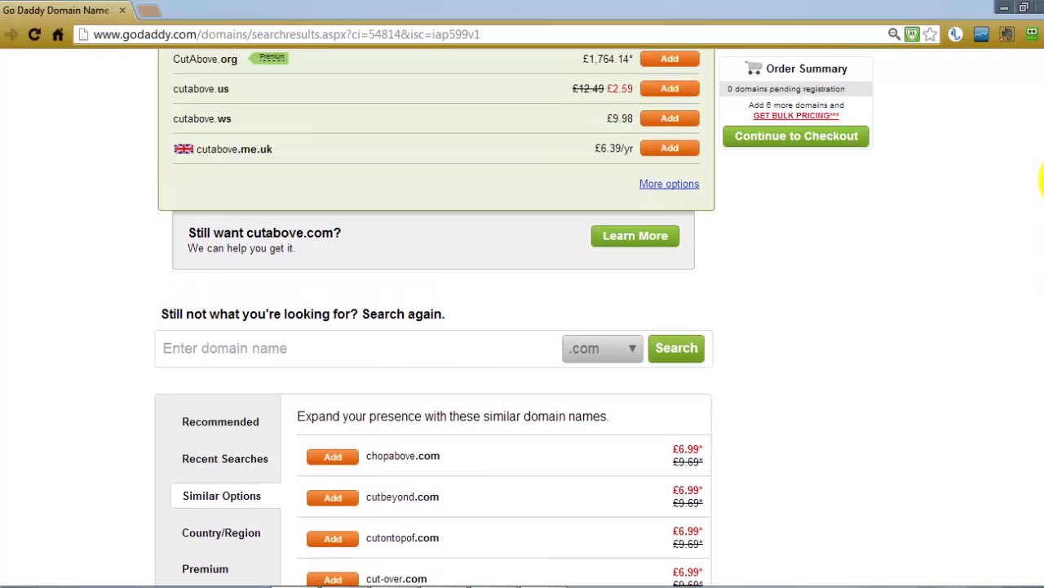
Step: Search for cutabovehairdresser.com, add it to the order, and continue to checkout
left_click(308, 353)
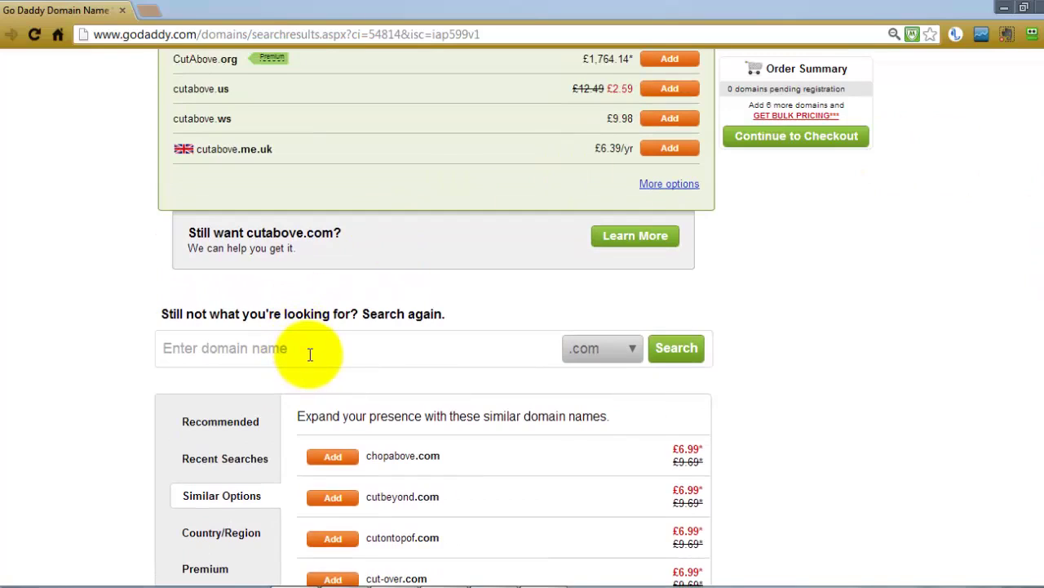
type("cutabo")
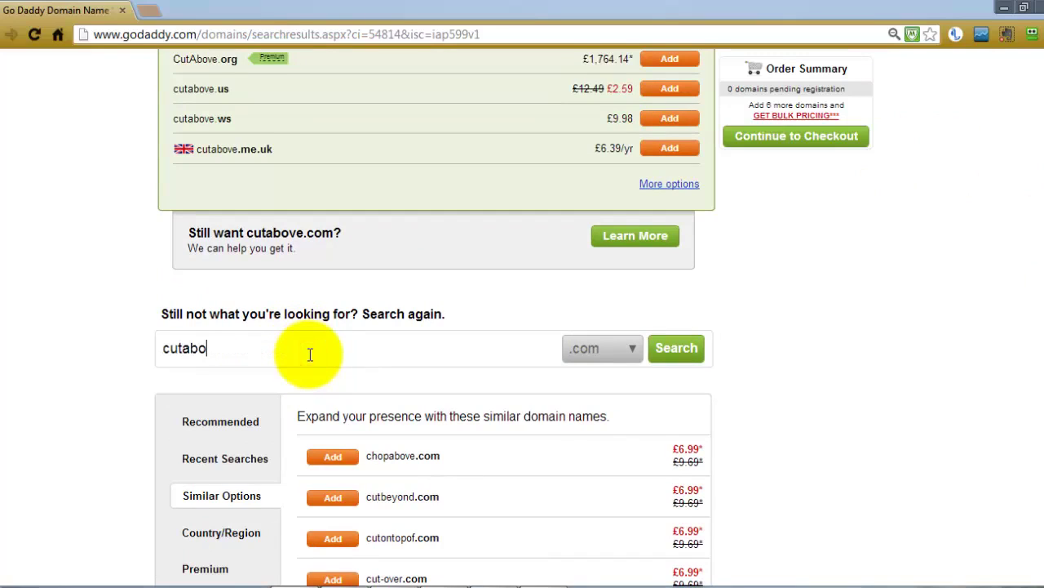
type("vehairdresser")
left_click(669, 350)
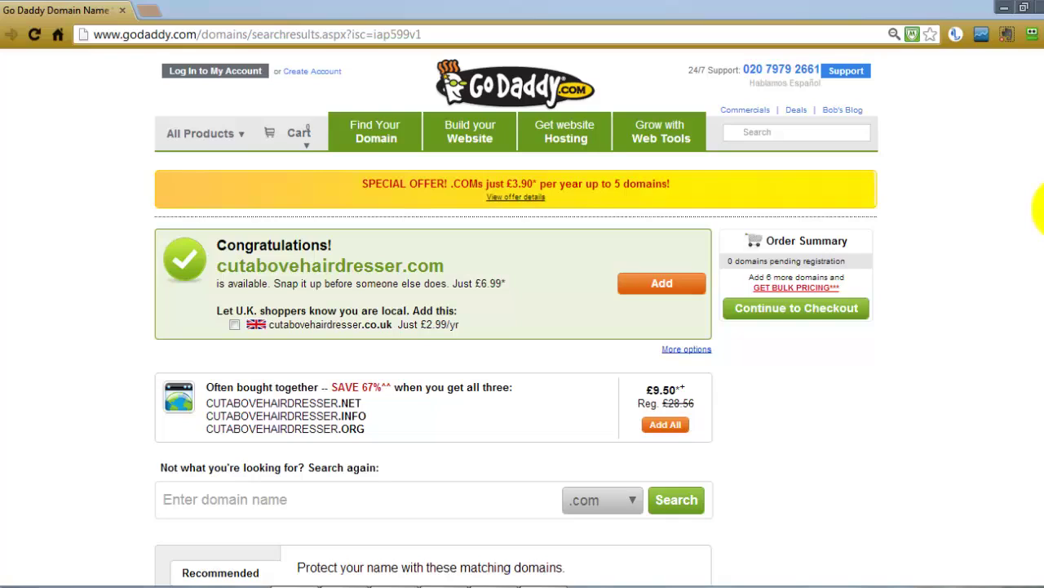
left_click(658, 287)
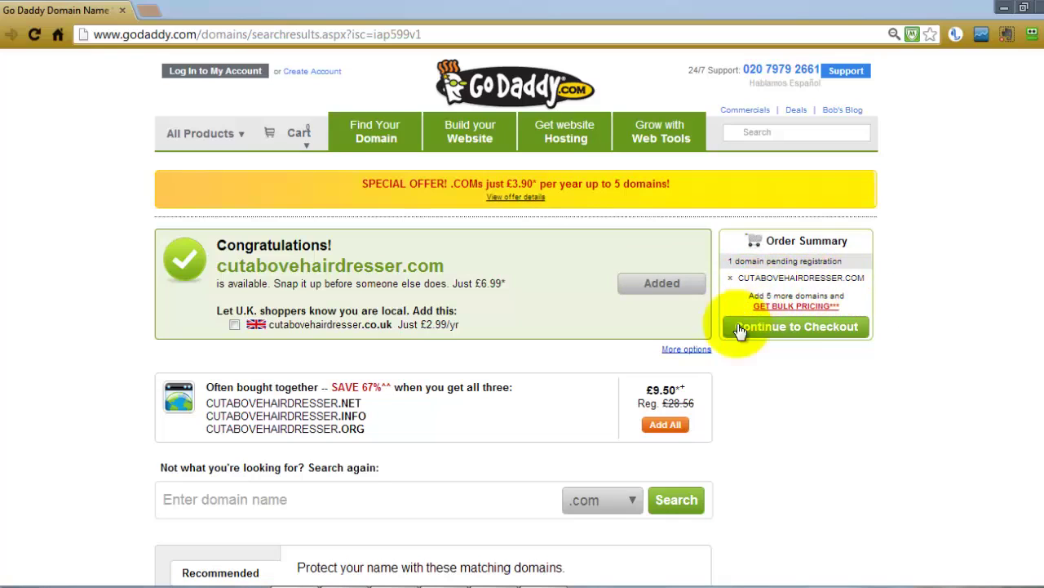
left_click(785, 336)
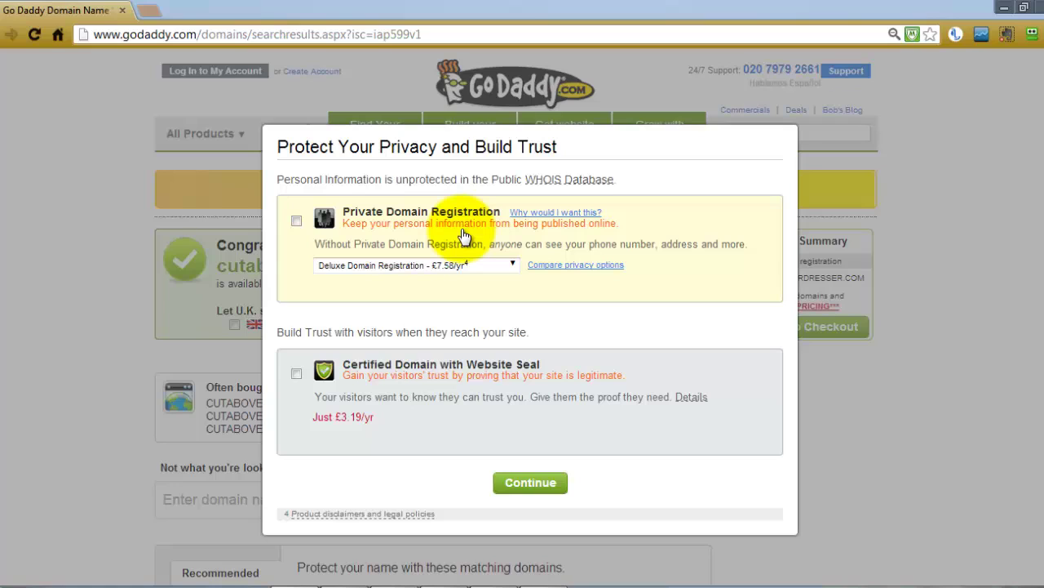
Step: Leave Private Domain Registration and the Certified Domain seal unselected and continue
left_click(296, 222)
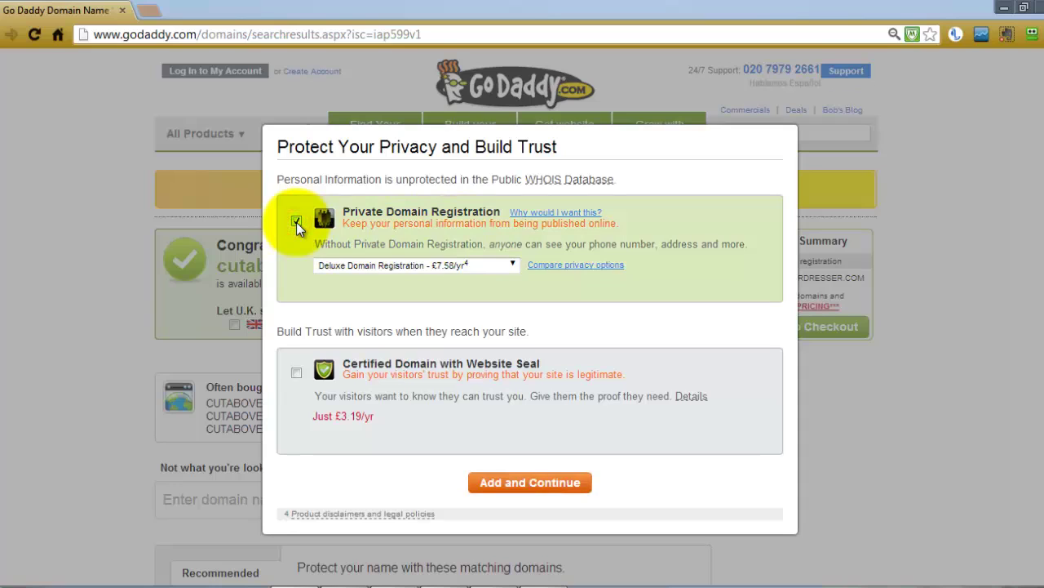
left_click(296, 222)
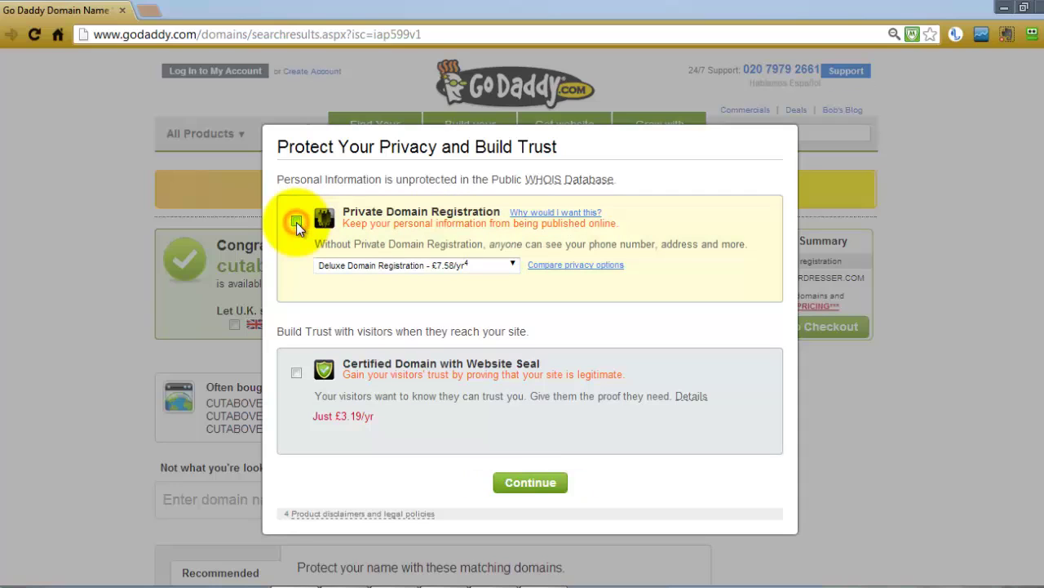
left_click(512, 267)
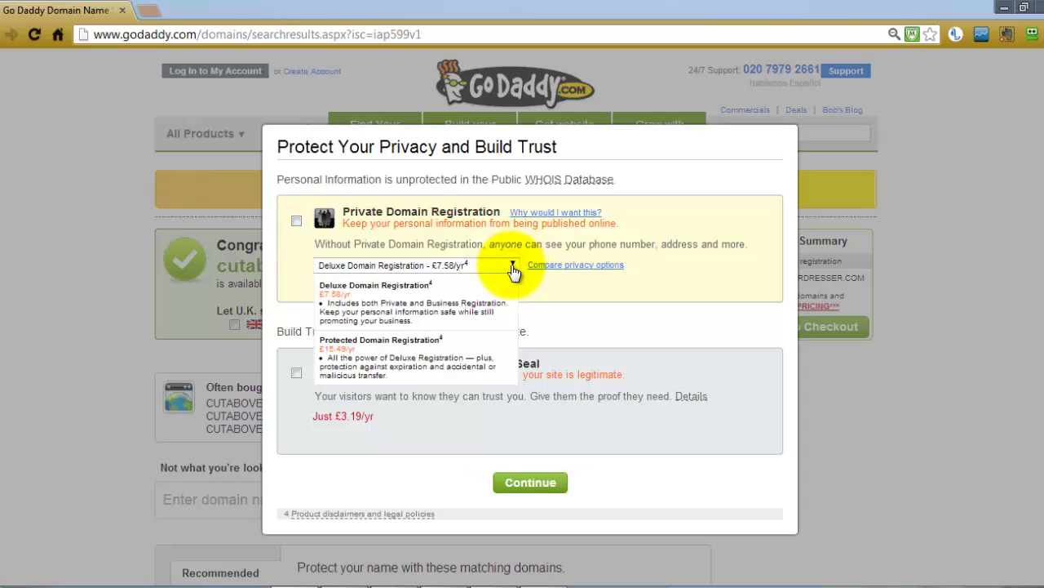
left_click(514, 272)
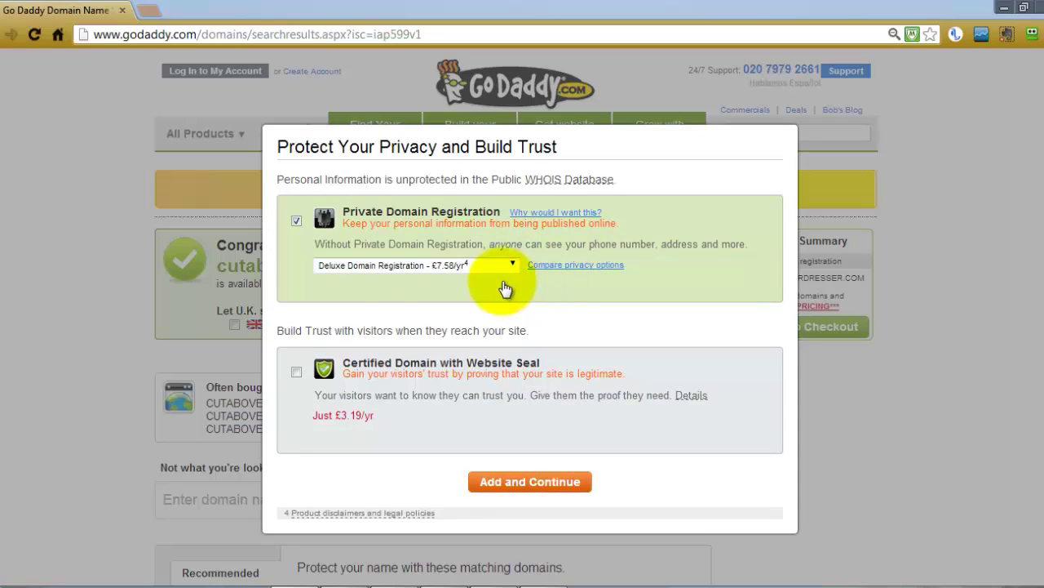
left_click(296, 222)
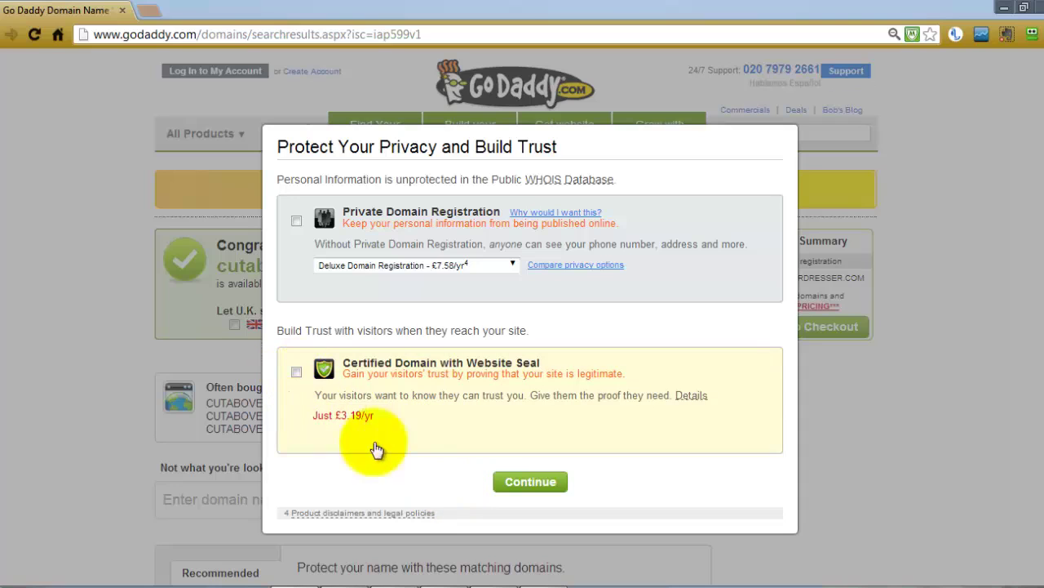
left_click(529, 483)
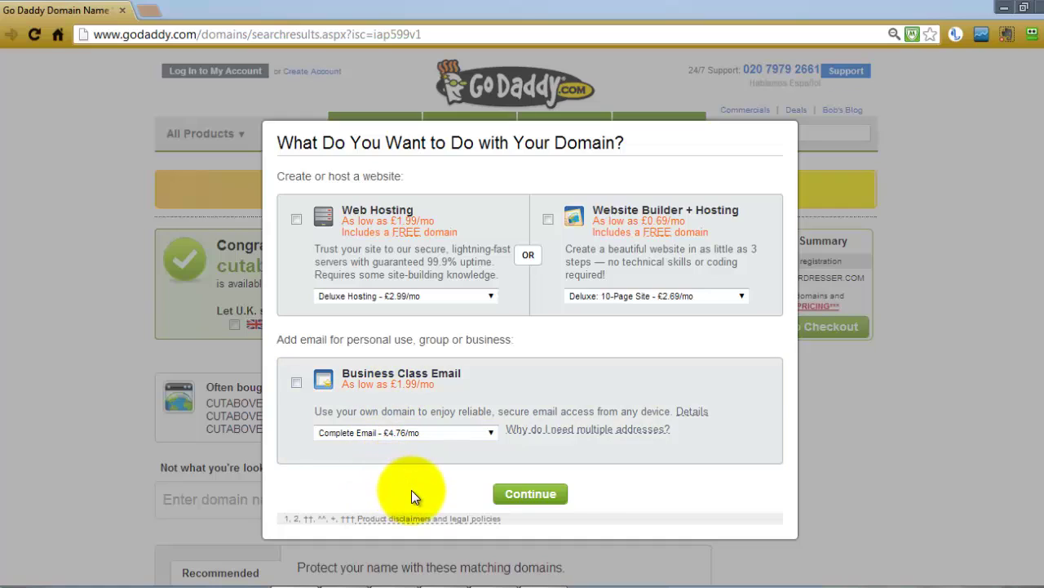
Step: Decline Web Hosting, Website Builder and Business Email, continuing to the cart review
left_click(527, 494)
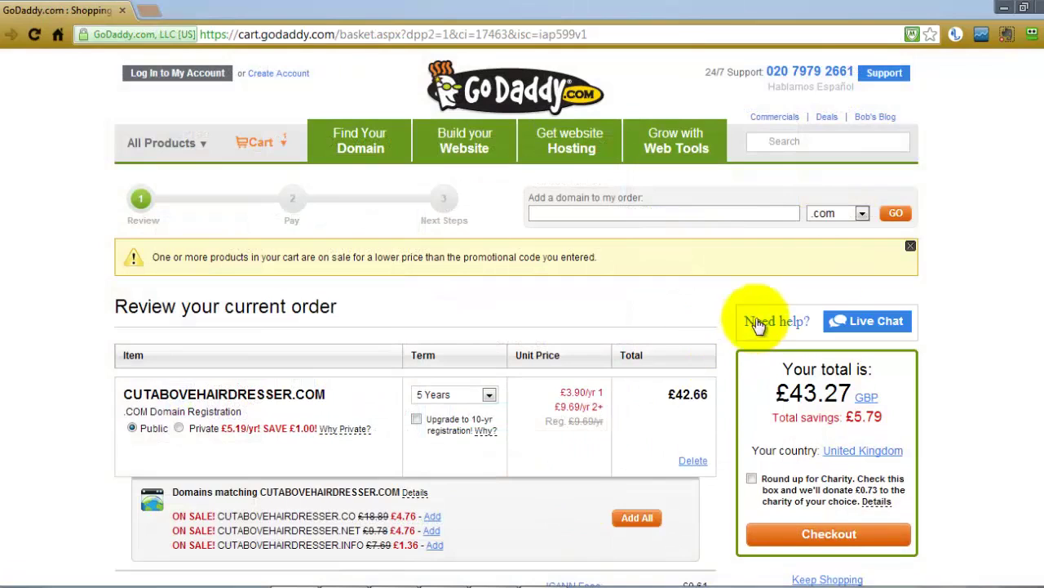
scroll(1041, 155, "down", 1)
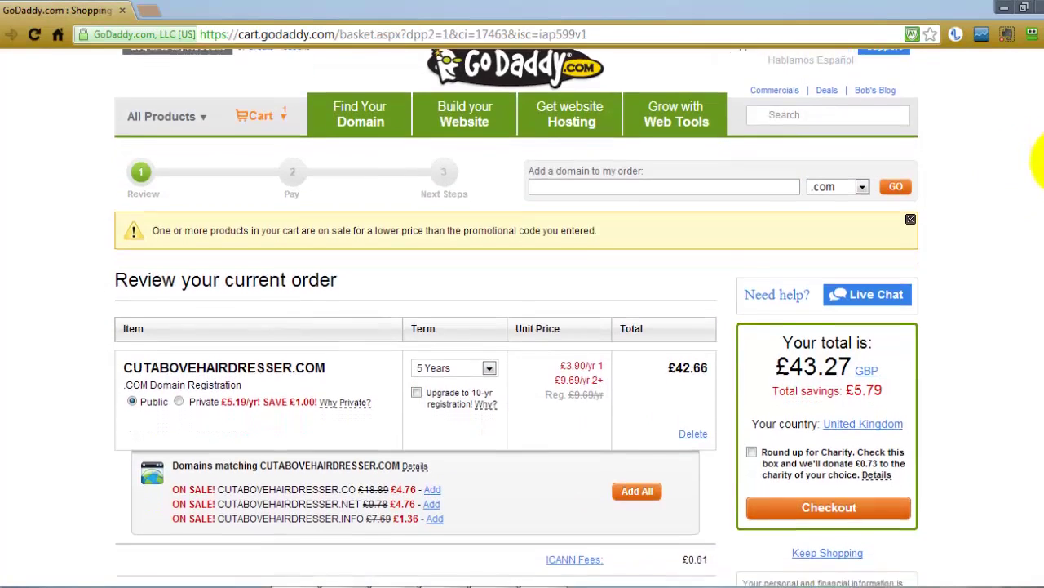
scroll(1041, 181, "down", 1)
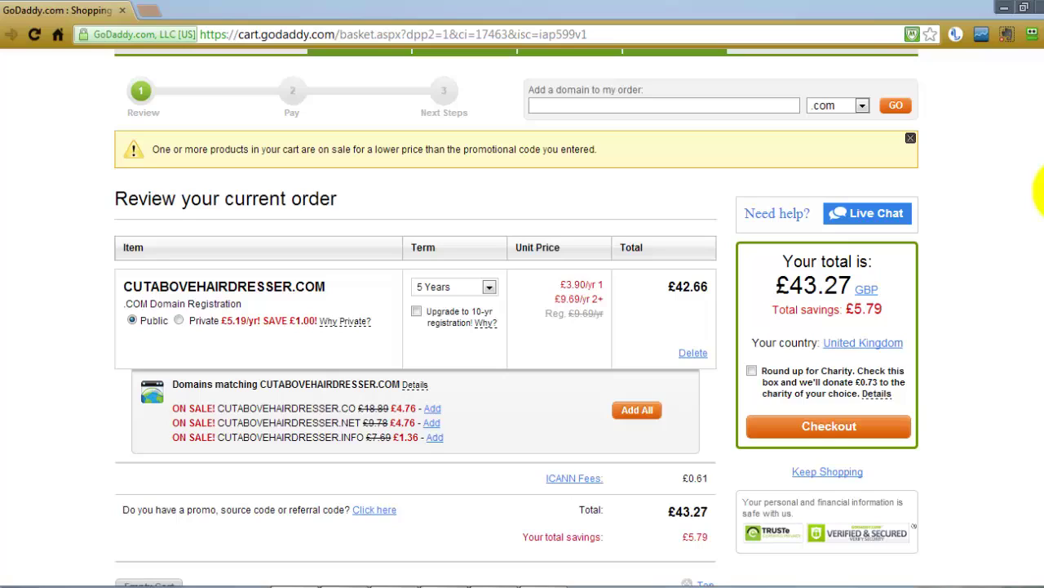
Step: Change the cutabovehairdresser.com term from 5 Years to 1 Year, making the total £4.02
left_click(489, 288)
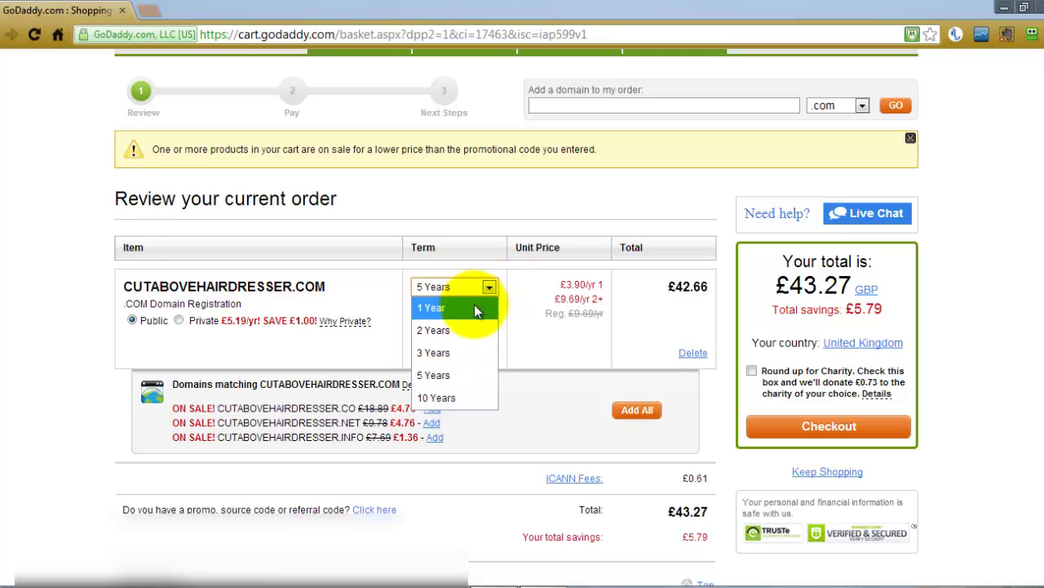
left_click(475, 307)
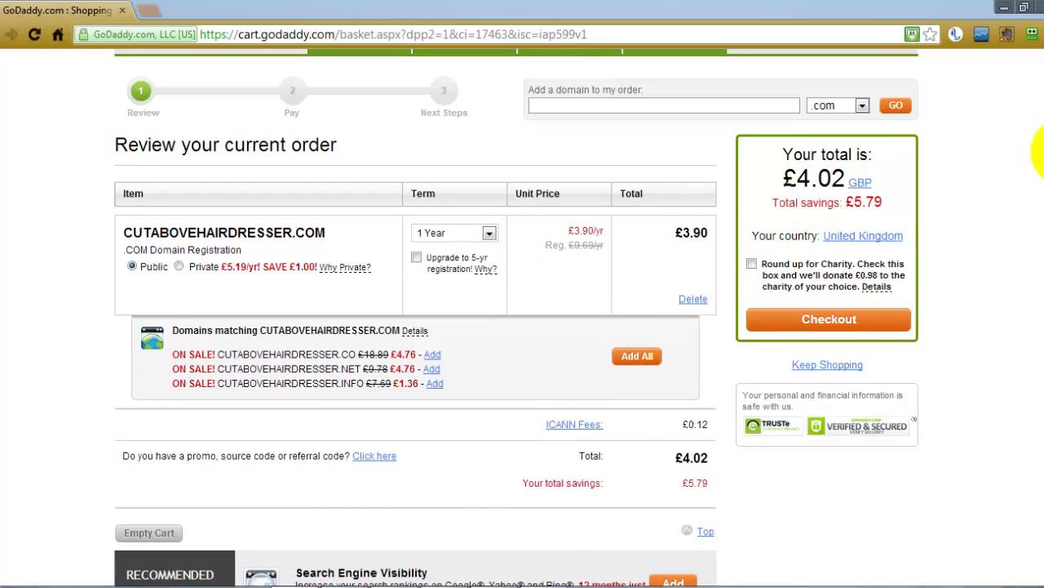
scroll(1041, 152, "down", 1)
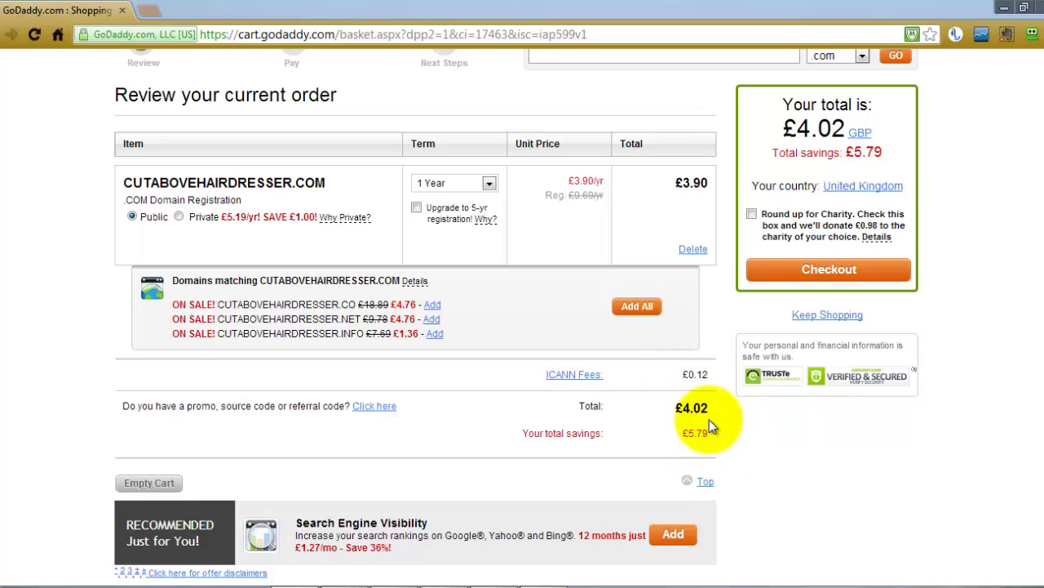
scroll(709, 420, "up", 3)
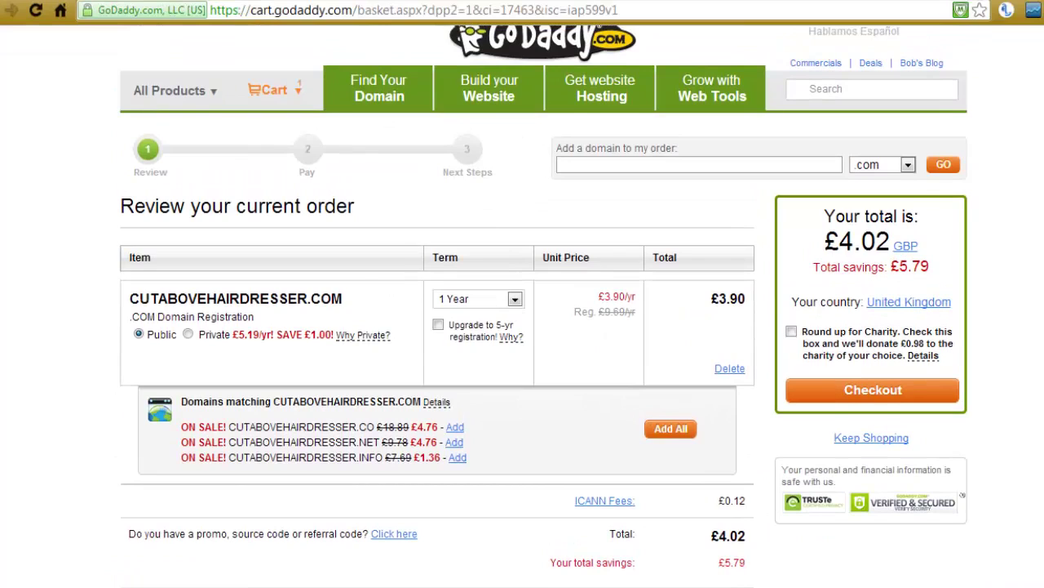
left_click(898, 398)
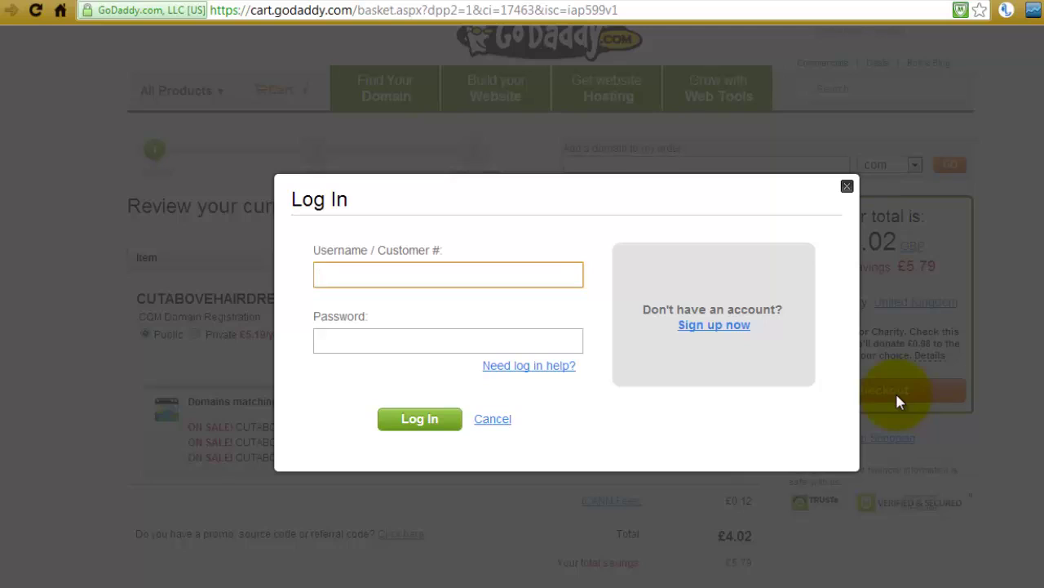
Step: Start checkout and choose 'Sign up now' to bring up the Create Account form
left_click(728, 329)
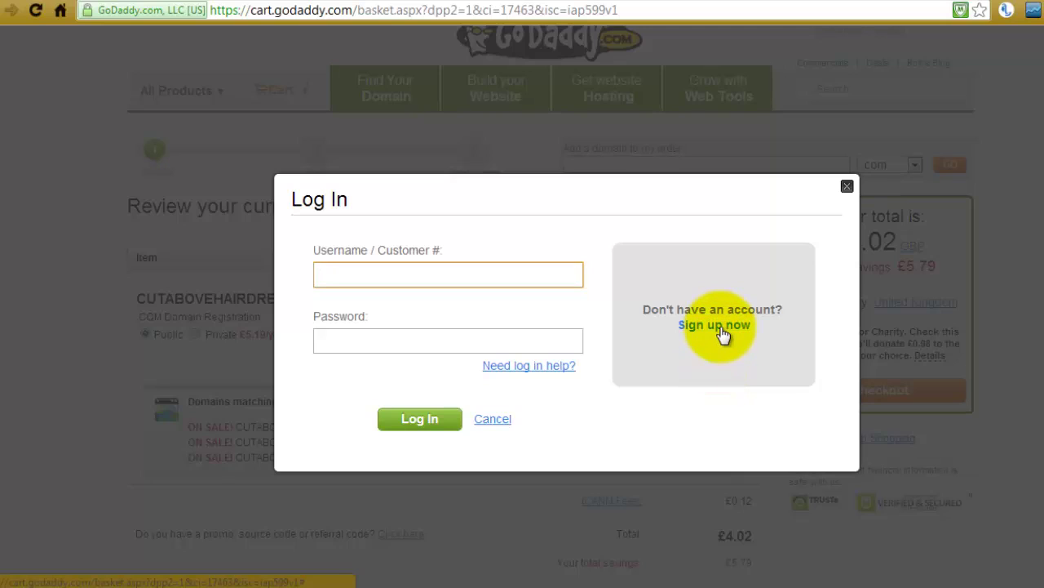
left_click(722, 330)
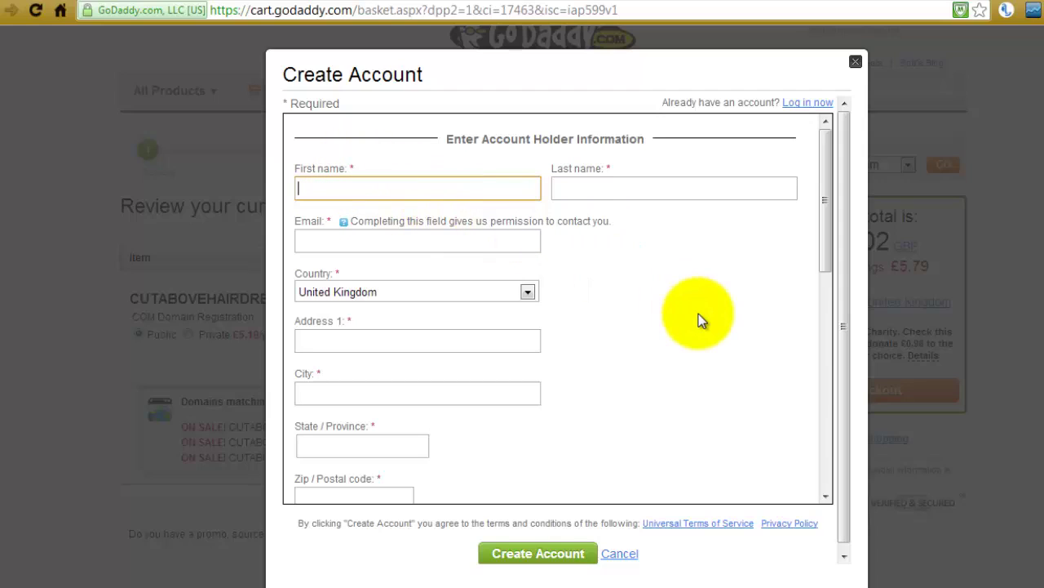
Step: Complete the Create Account form to reach Payment & Checkout signed in
left_click(822, 227)
mouse_move(823, 229)
left_mouse_down()
mouse_move(827, 457)
mouse_move(828, 362)
mouse_move(843, 294)
mouse_move(835, 217)
left_mouse_up()
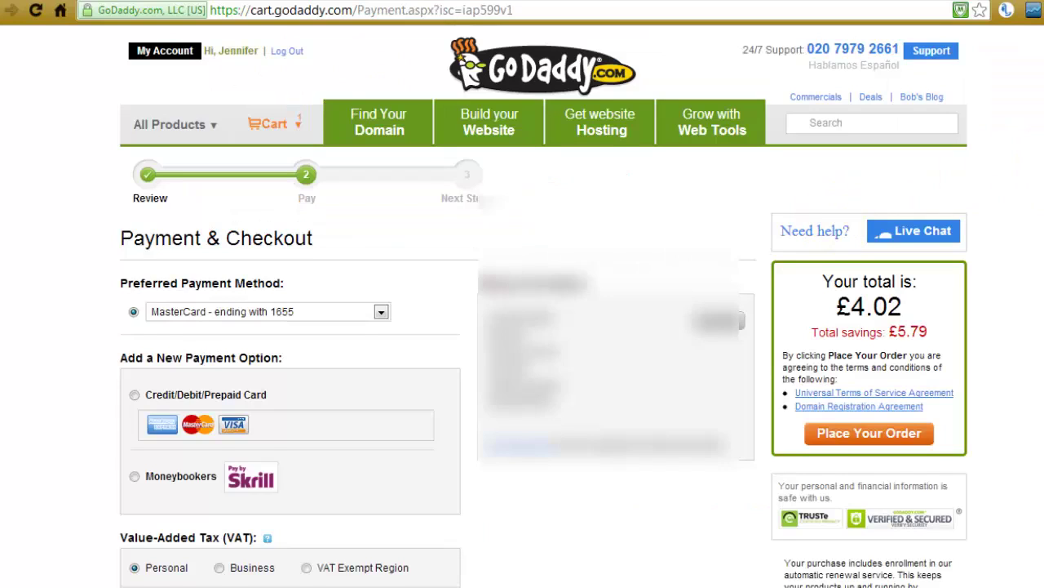
Step: Switch from the saved card to a new Credit/Debit/Prepaid Card so empty card fields appear
scroll(544, 305, "down", 2)
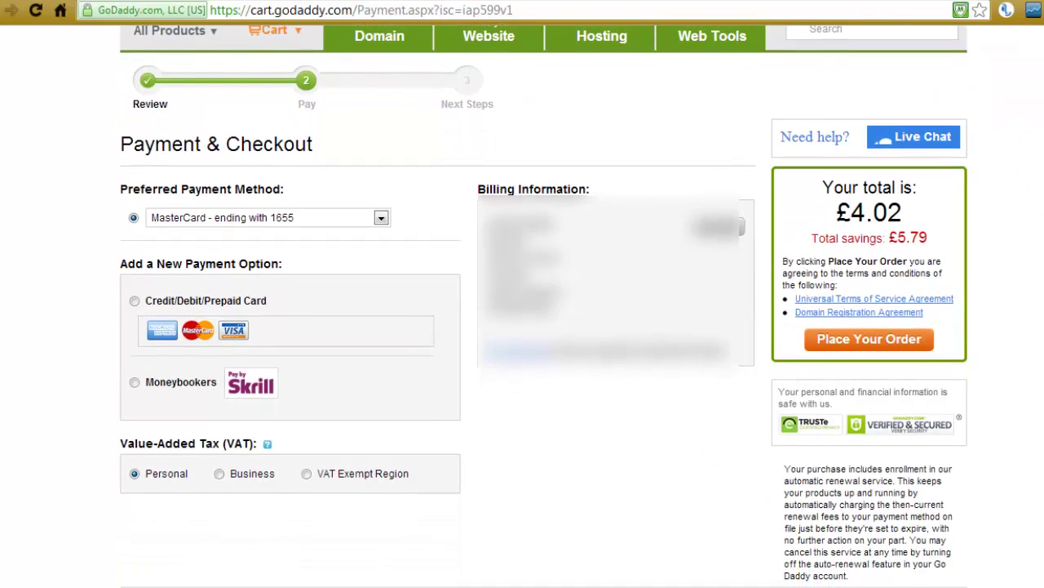
scroll(522, 310, "up", 1)
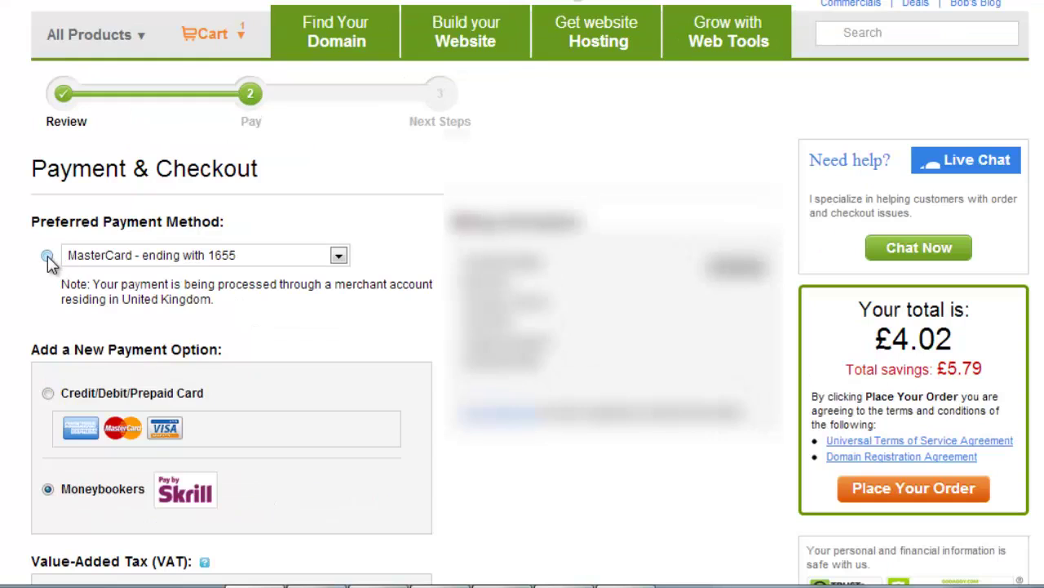
left_click(133, 225)
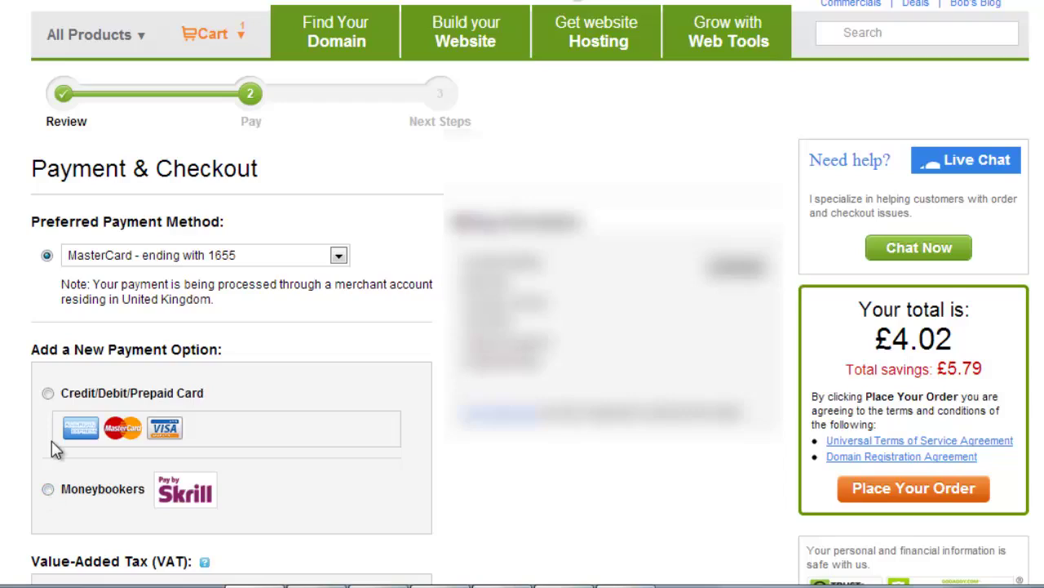
left_click(49, 395)
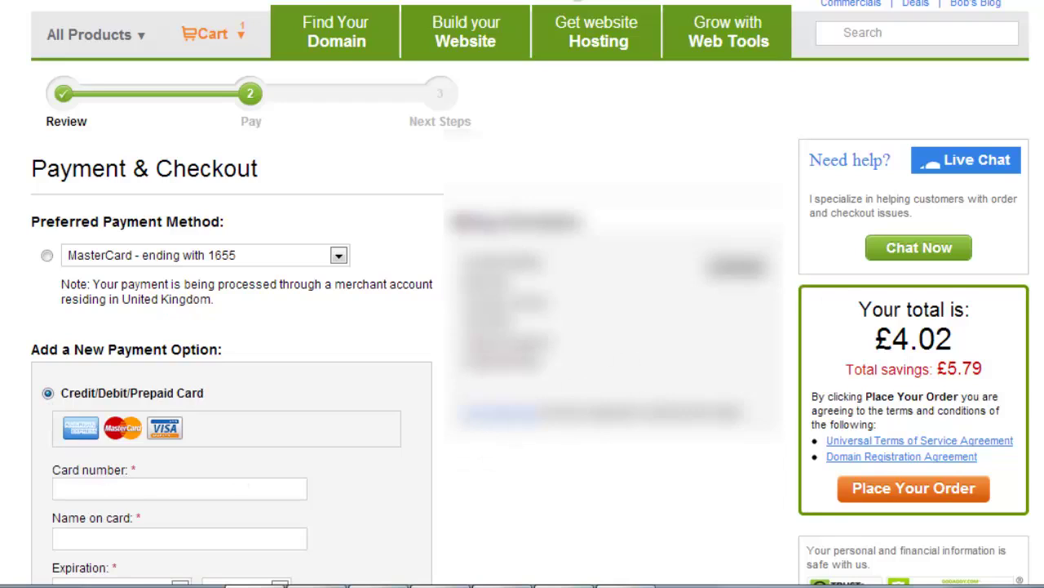
scroll(318, 261, "down", 3)
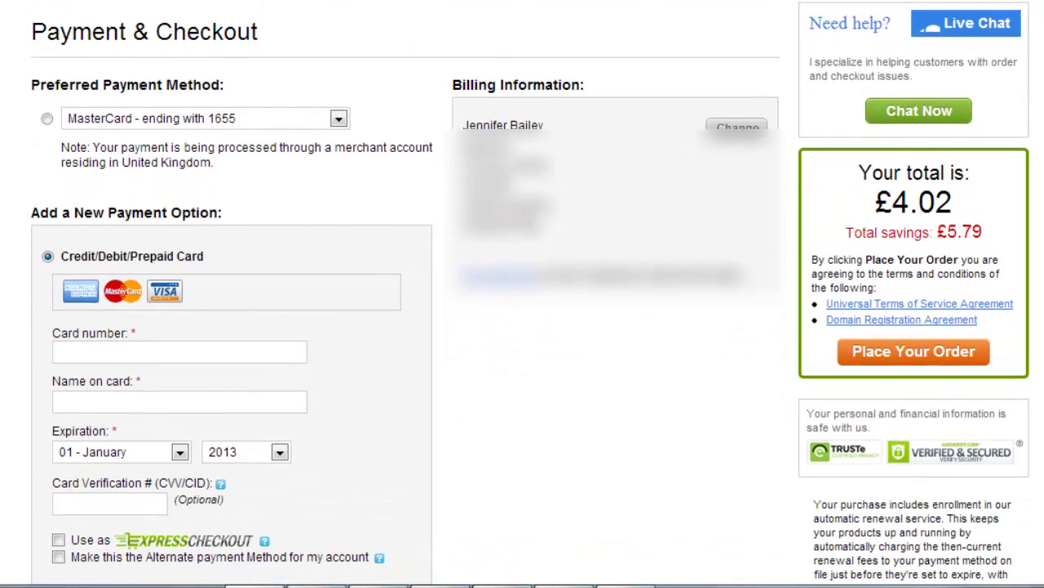